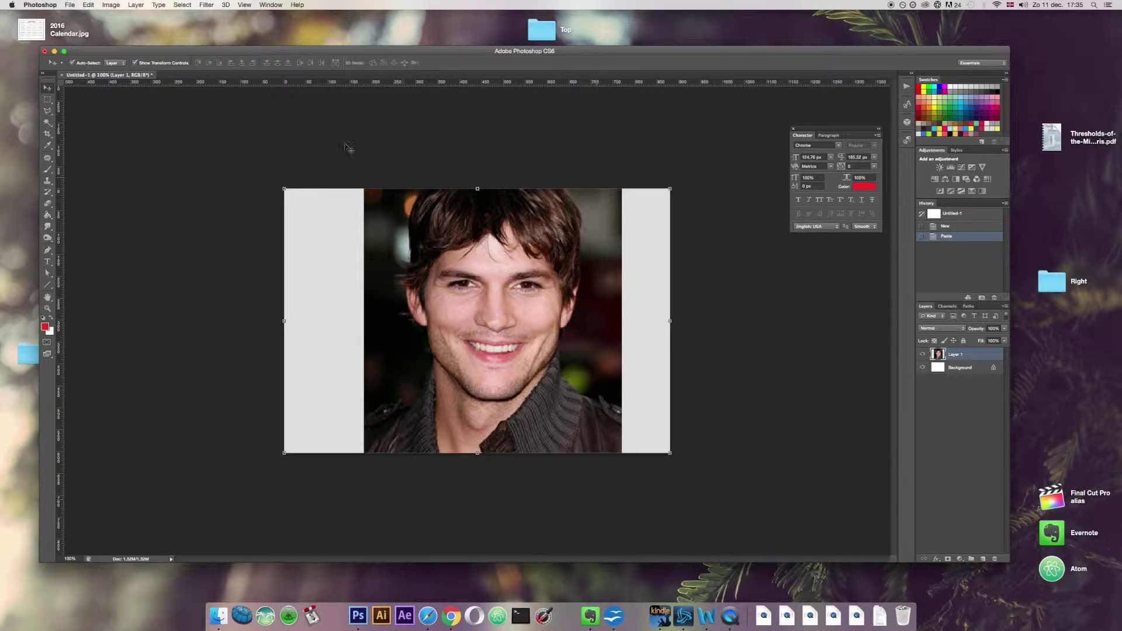
Save the Photoshop portrait to the desktop as Untitled-1.jpg in JPEG format
key("super+s")
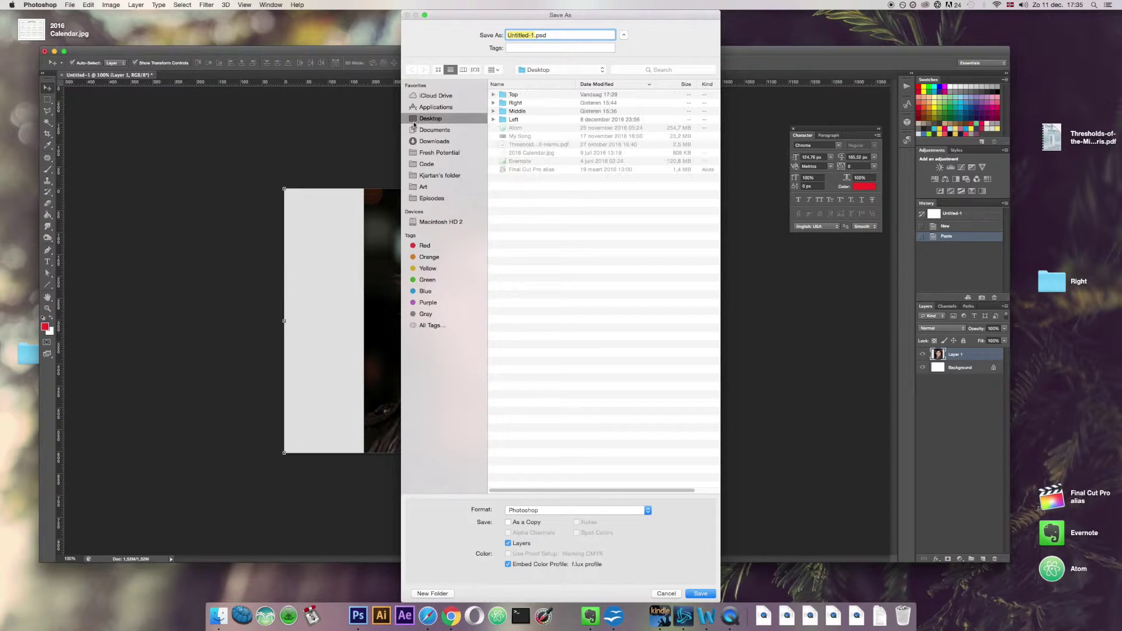
left_click(619, 510)
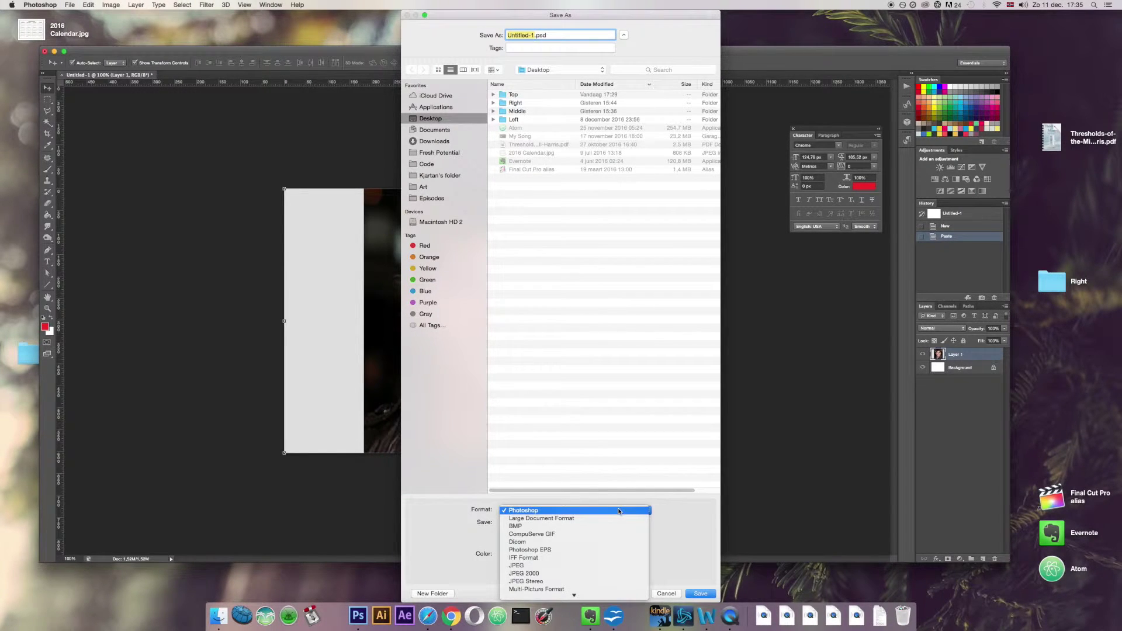
key("j")
key("Return")
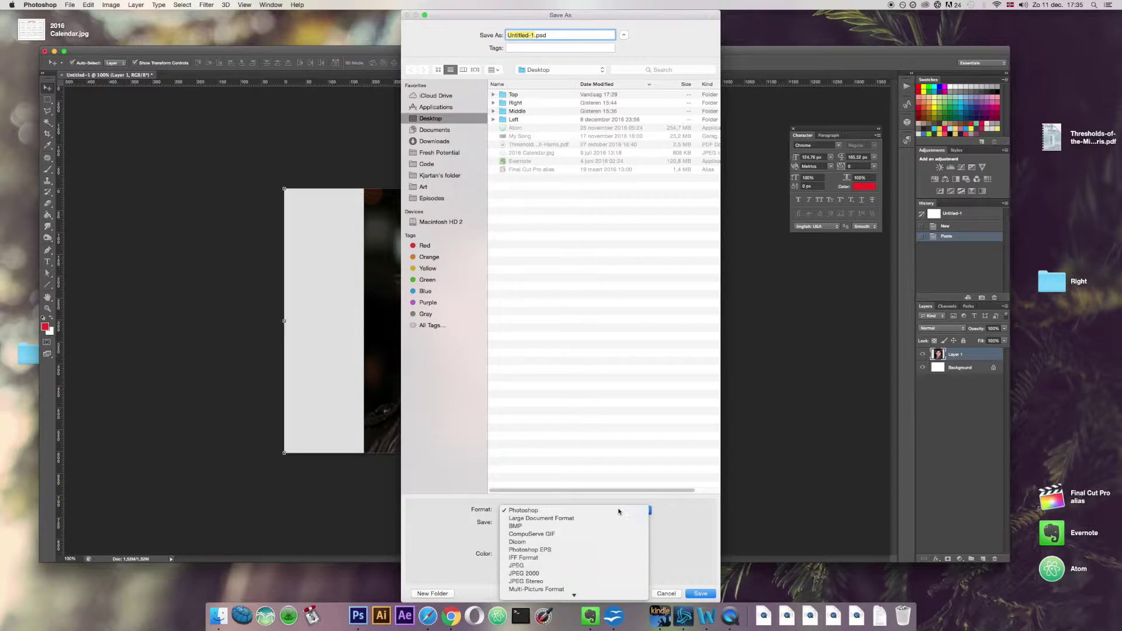
key("Return")
key("Return")
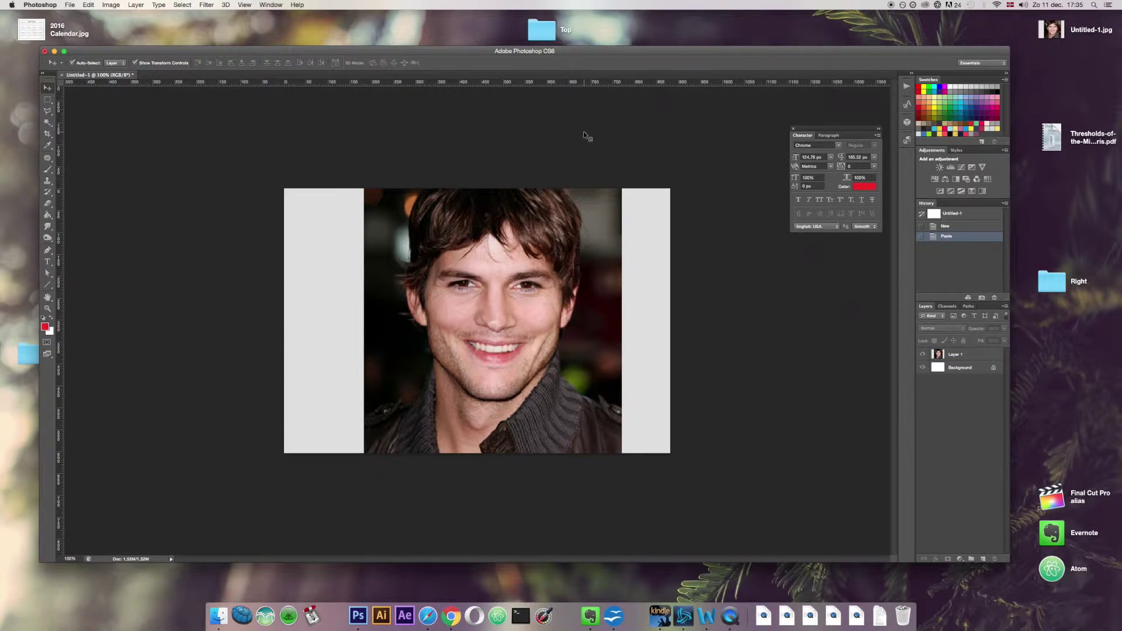
Hide Photoshop and bring up the context menu for Untitled-1.jpg on the desktop
key("super+h")
left_click(1050, 30)
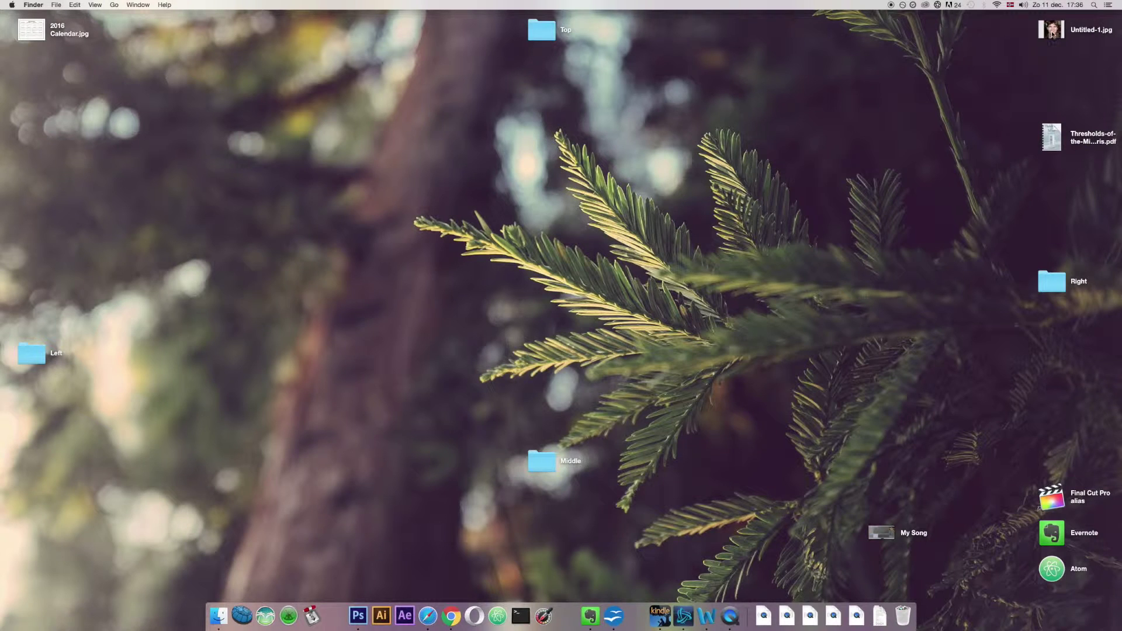
right_click(1051, 30)
mouse_move(982, 44)
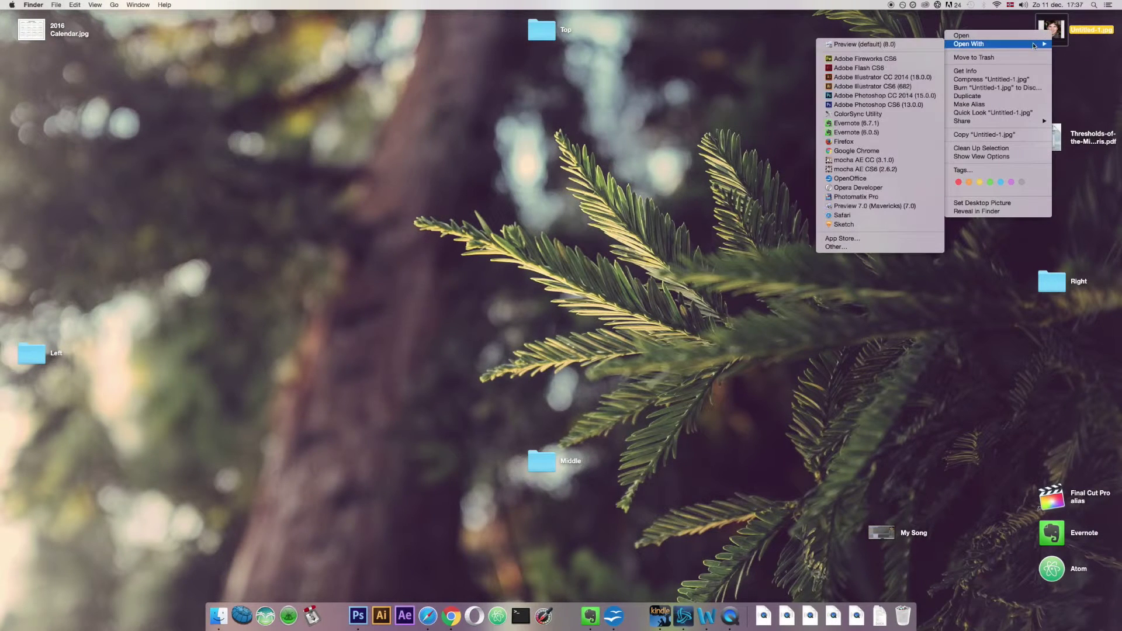
Open Untitled-1.jpg in Preview centred, then duplicate it with the copy placed centre-left
left_click(905, 44)
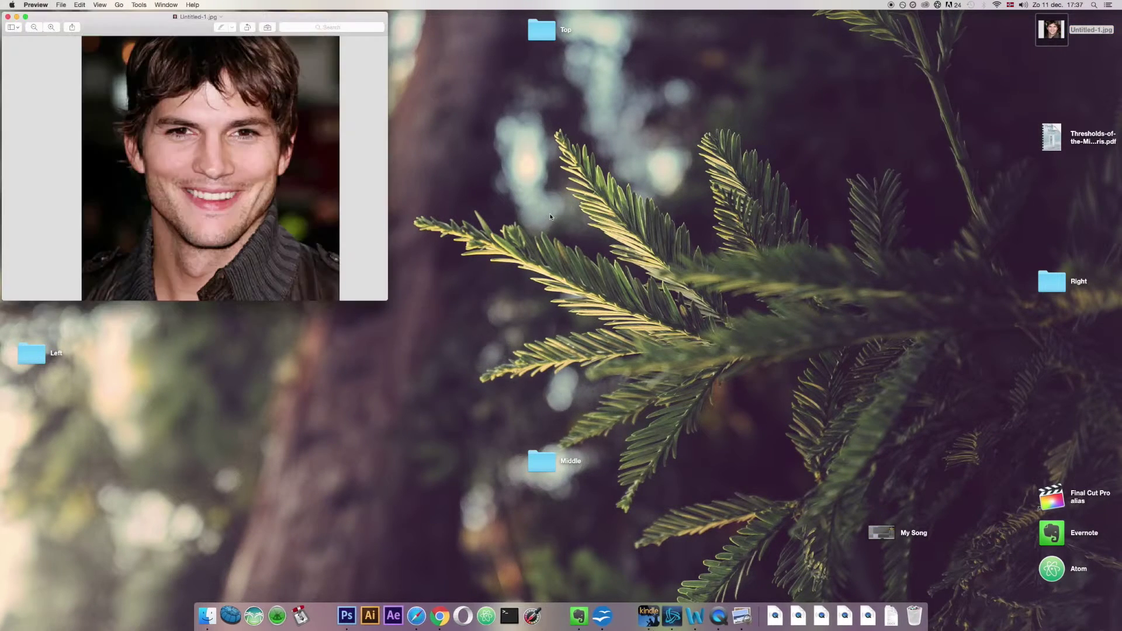
mouse_move(149, 22)
left_mouse_down()
mouse_move(498, 124)
mouse_move(561, 130)
left_mouse_up()
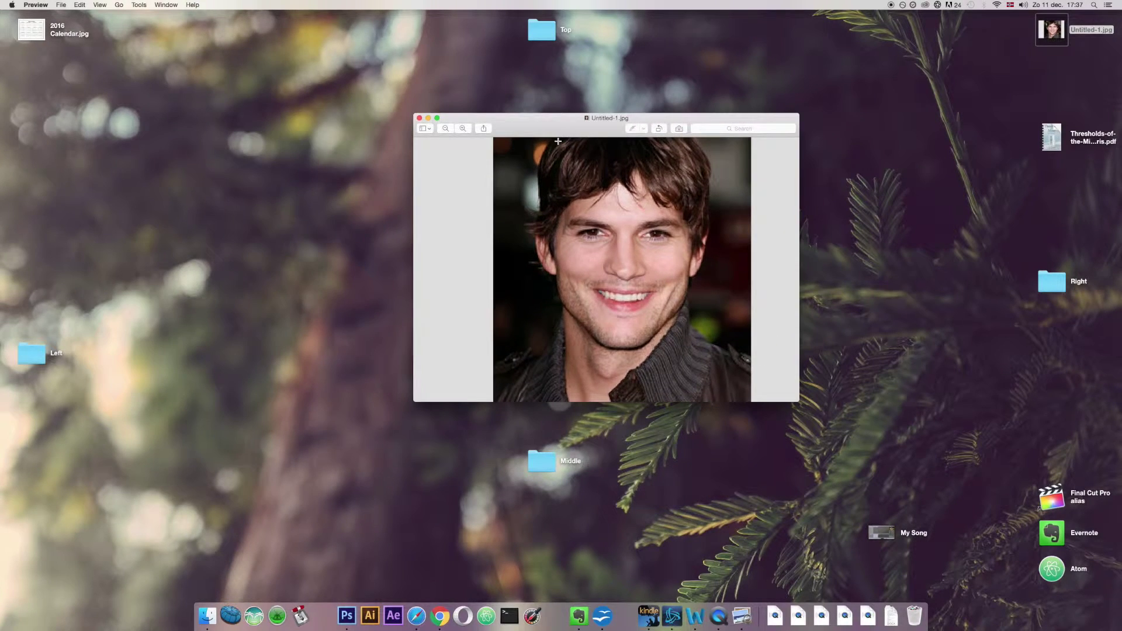
key("super+shift+s")
left_click_drag(175, 31, 359, 167)
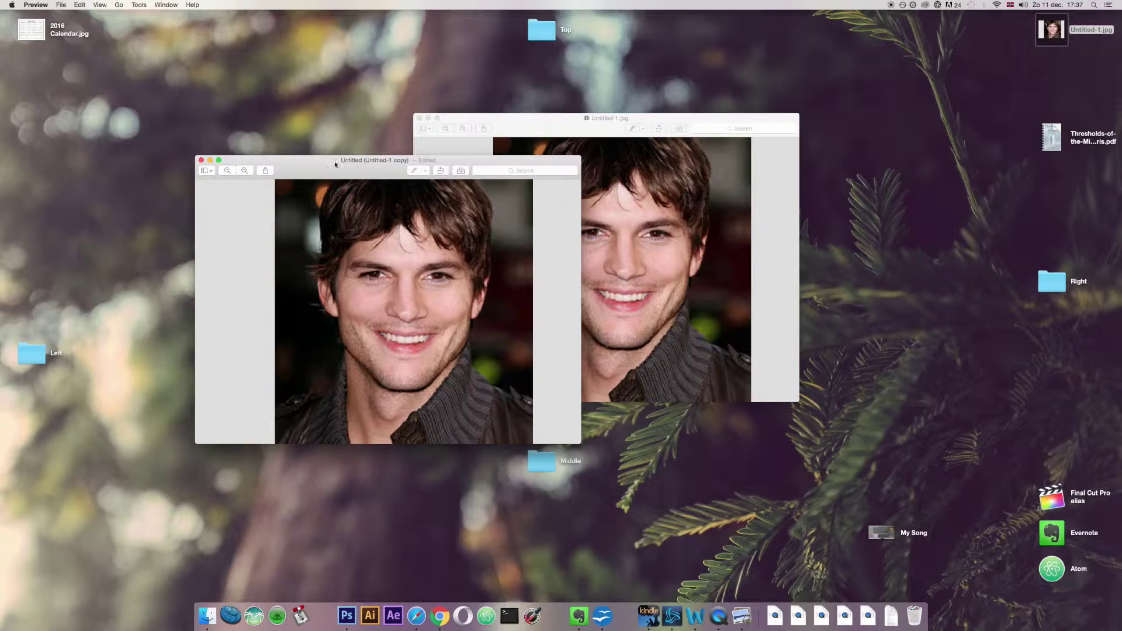
left_click(61, 4)
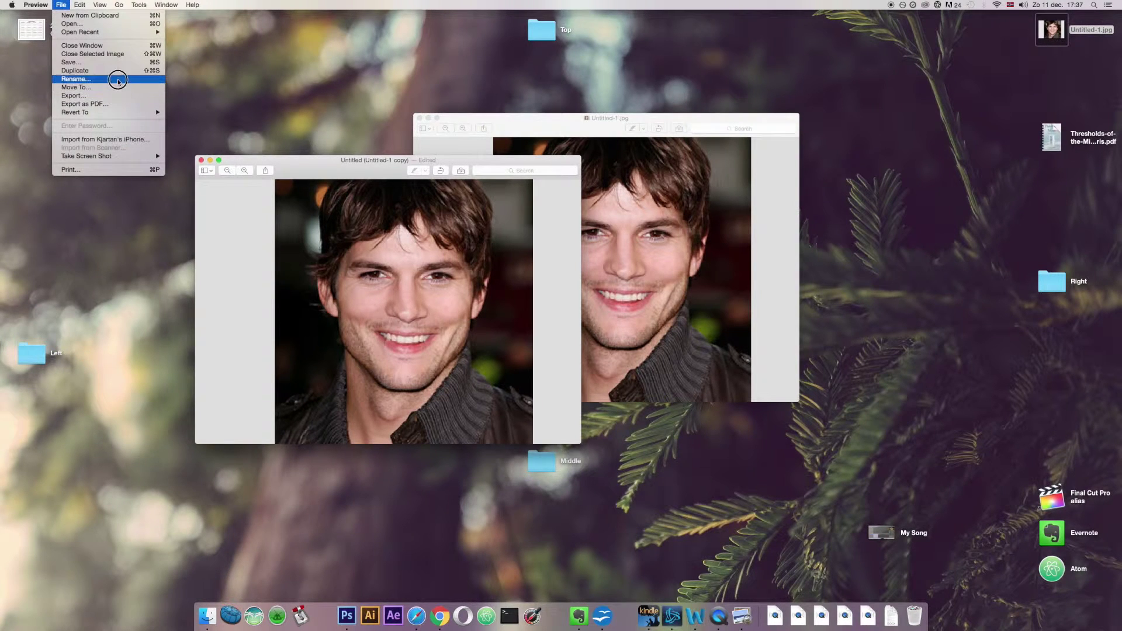
left_click(141, 77)
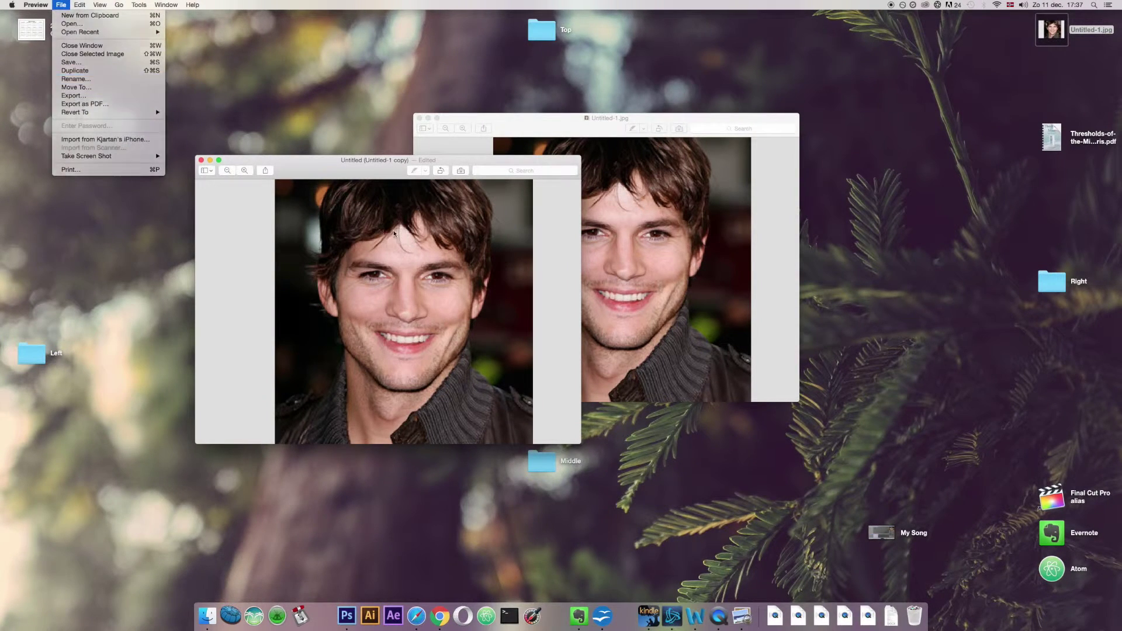
left_click_drag(358, 169, 331, 177)
Start saving the duplicate as JPEG and set quality so File Size reads 105 KB
key("super+s")
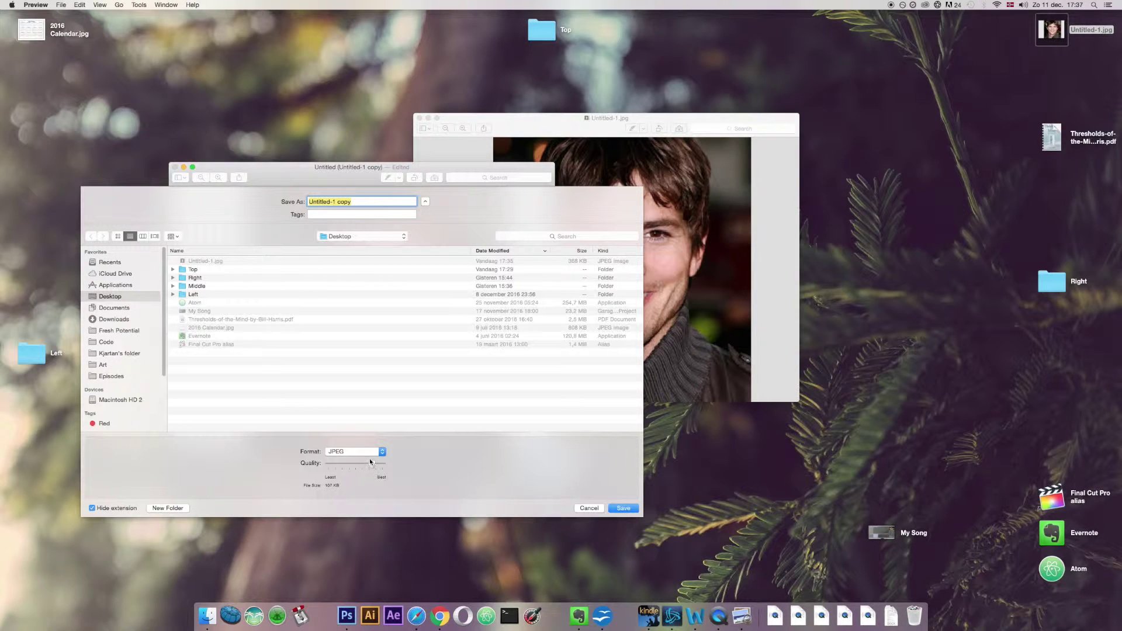
left_click_drag(373, 465, 370, 463)
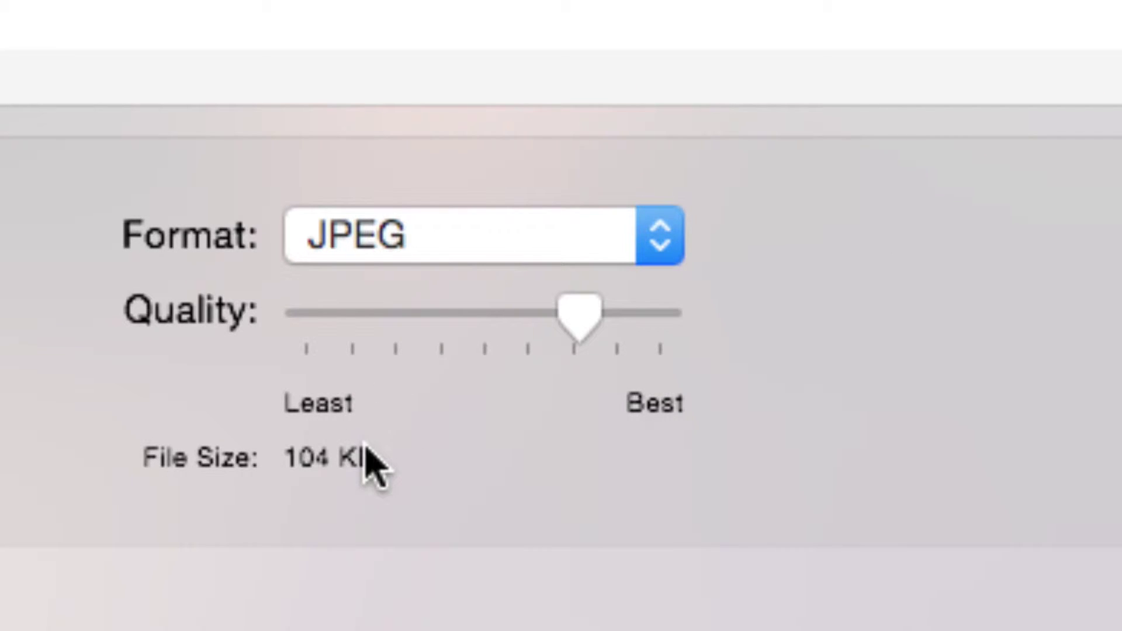
left_click_drag(579, 319, 590, 317)
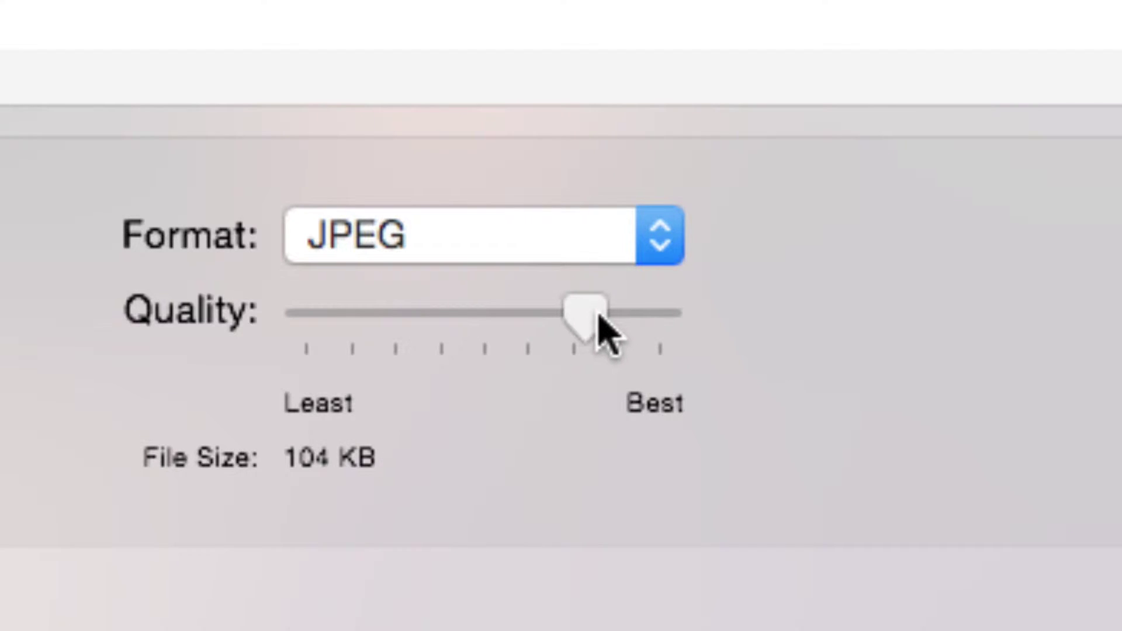
left_click_drag(599, 332, 604, 327)
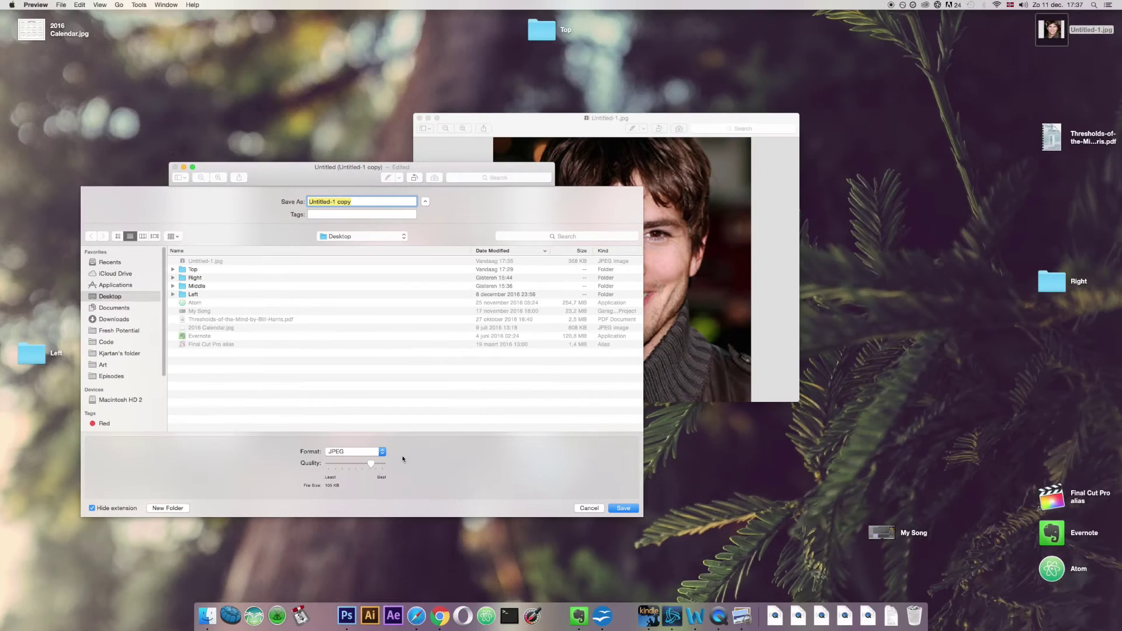
Save Untitled-1 copy, then open Get Info for Untitled-1.jpg and Untitled-1 copy
left_click(633, 508)
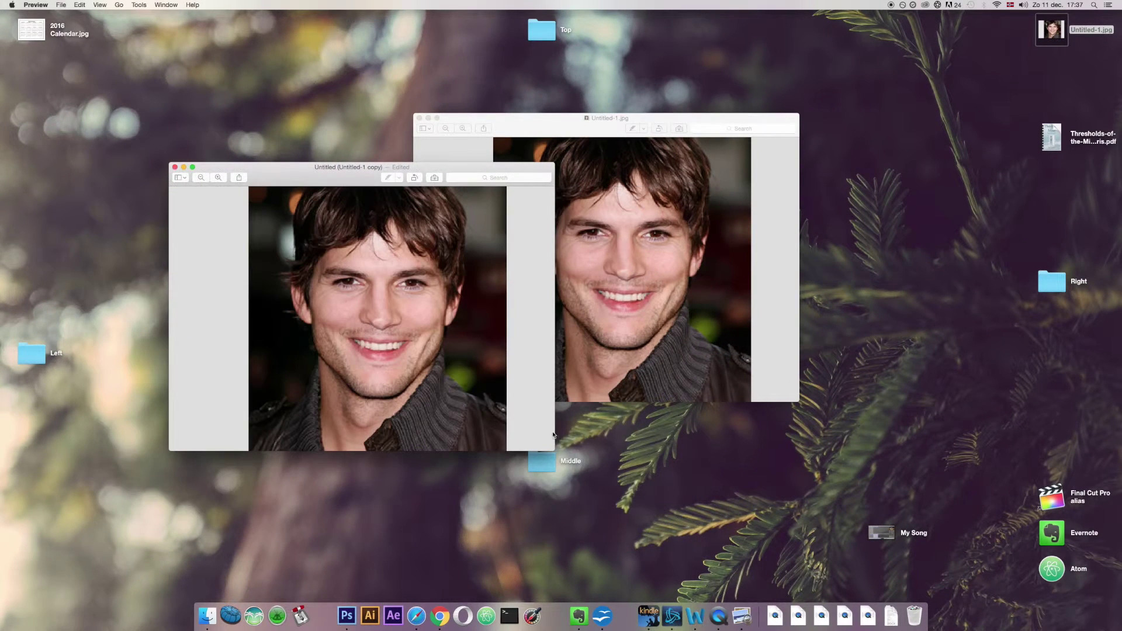
left_click(1052, 32)
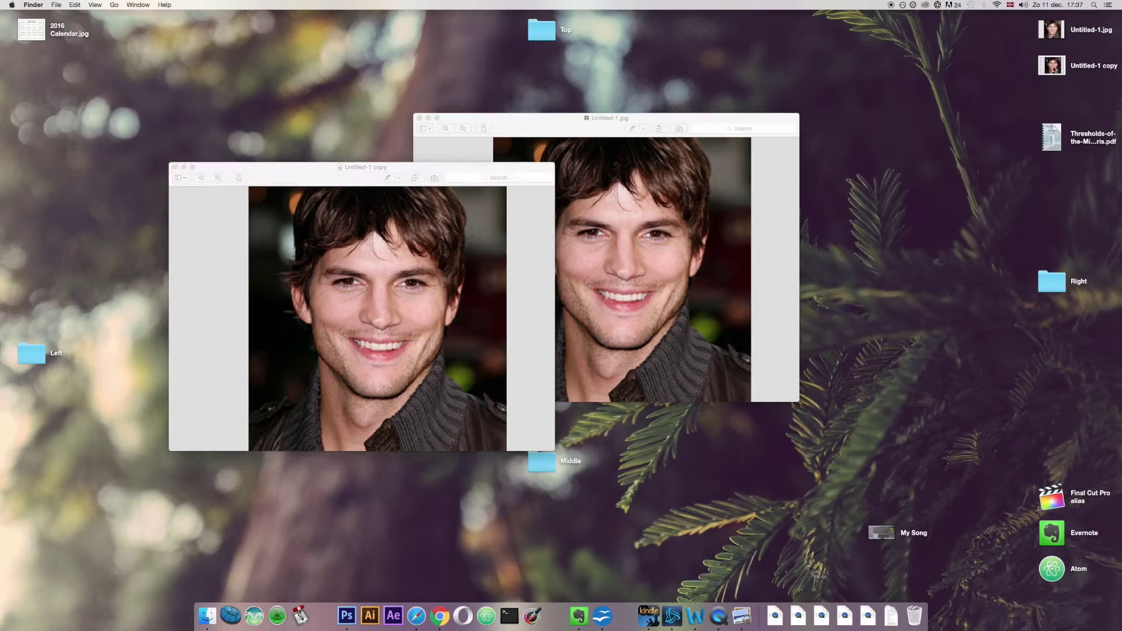
right_click(1056, 34)
left_click(1009, 69)
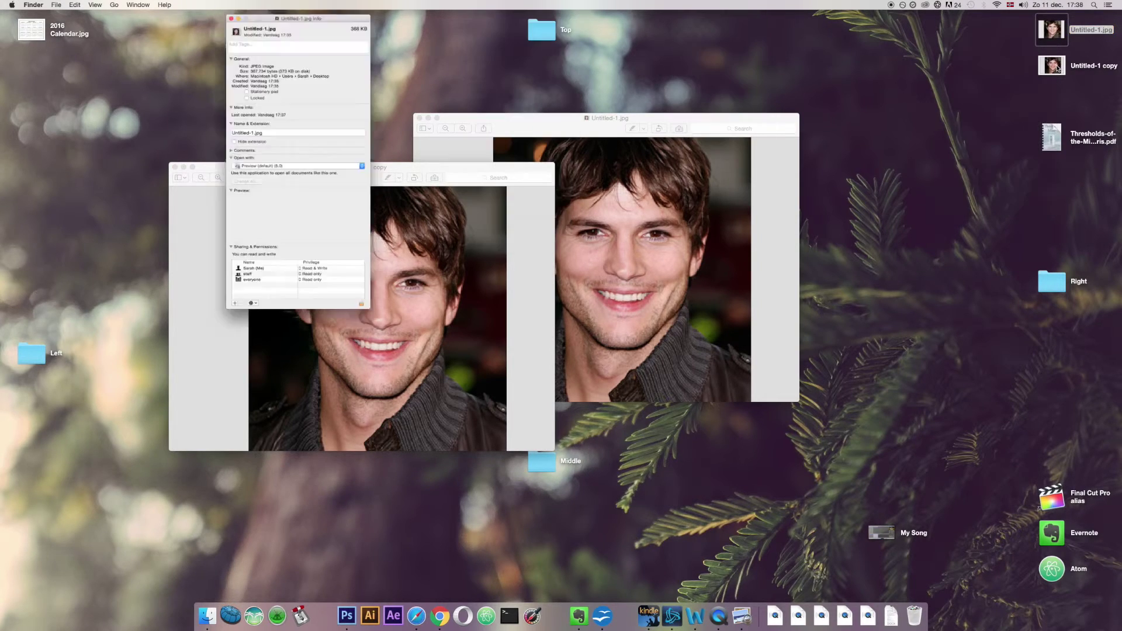
right_click(1054, 65)
left_click(1035, 104)
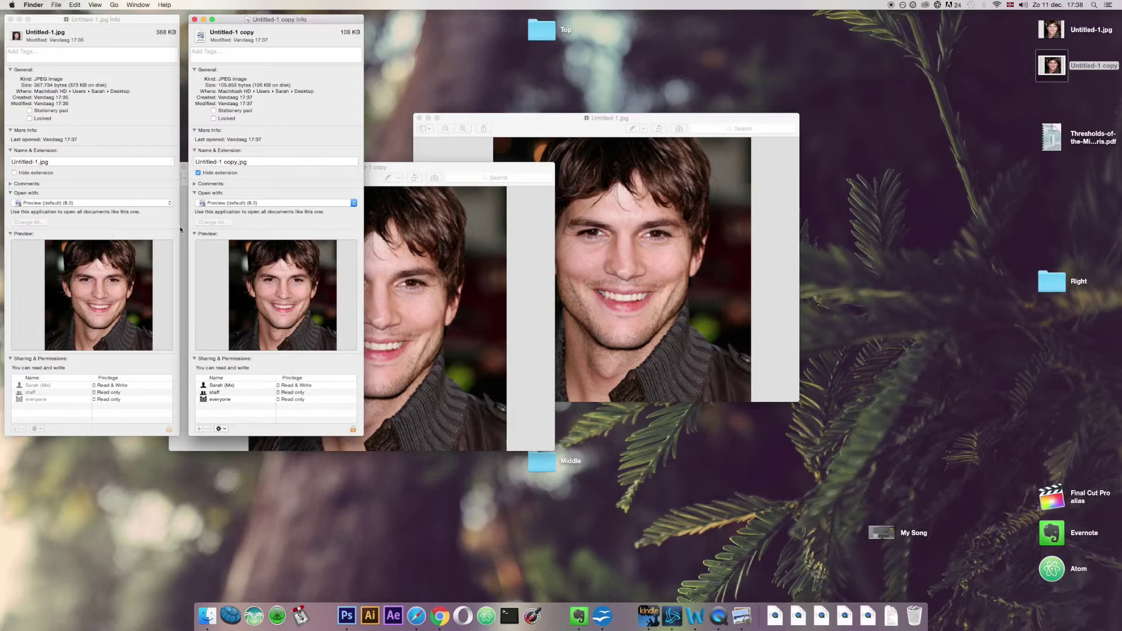
Close both info windows and line up the copy and original Preview windows side by side
key("super+w")
key("super+w")
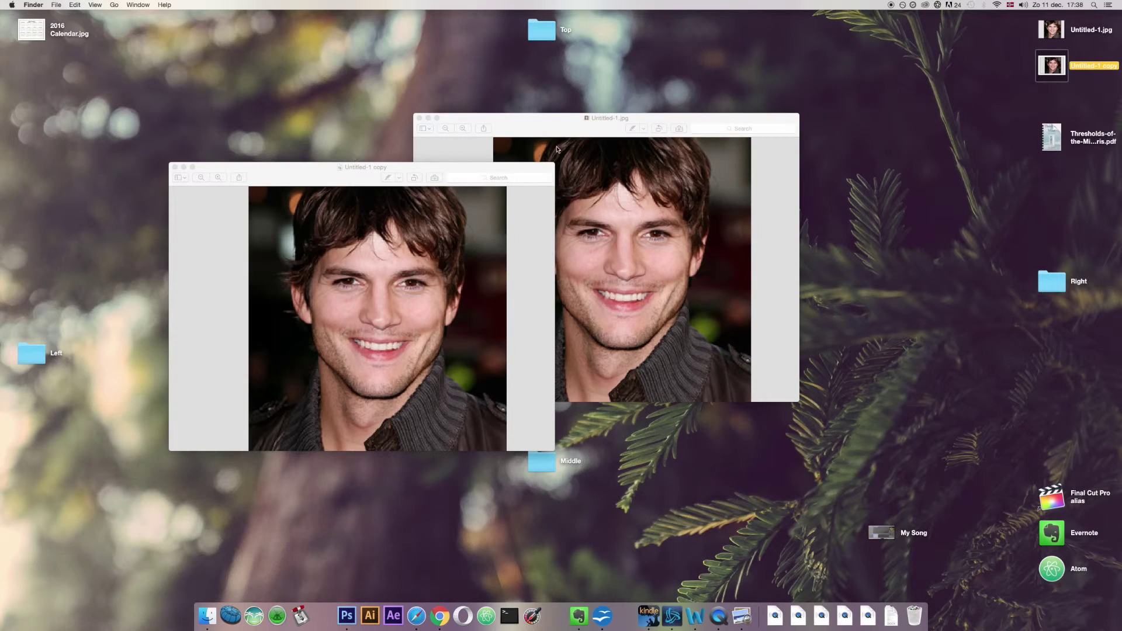
mouse_move(562, 129)
left_mouse_down()
mouse_move(650, 157)
mouse_move(699, 191)
left_mouse_up()
left_click_drag(443, 170, 417, 179)
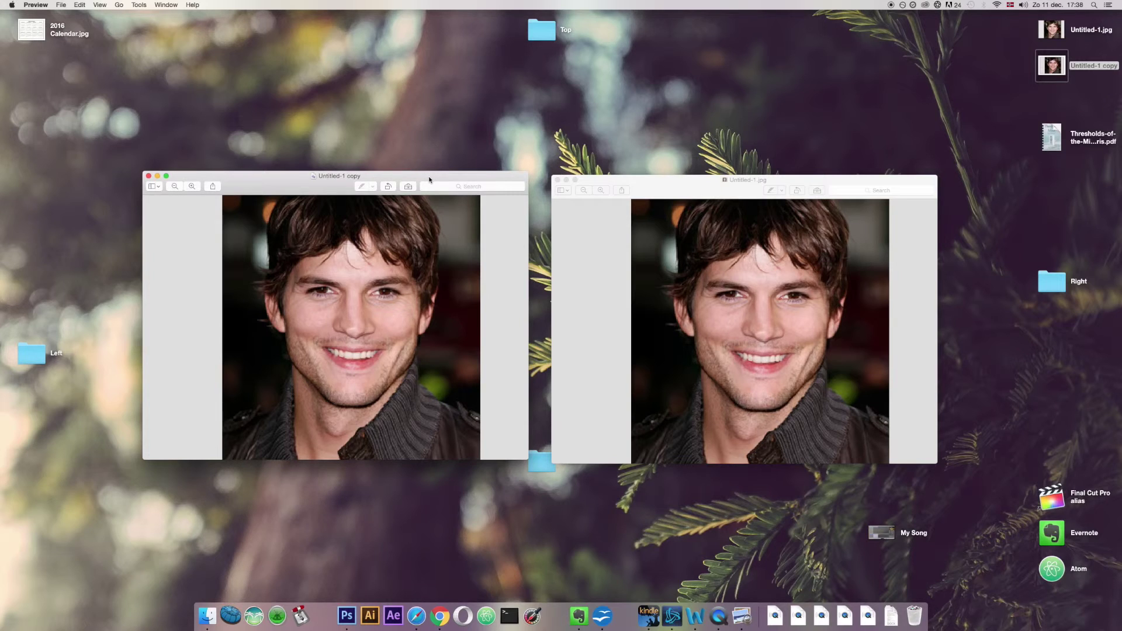
left_click_drag(651, 187, 646, 183)
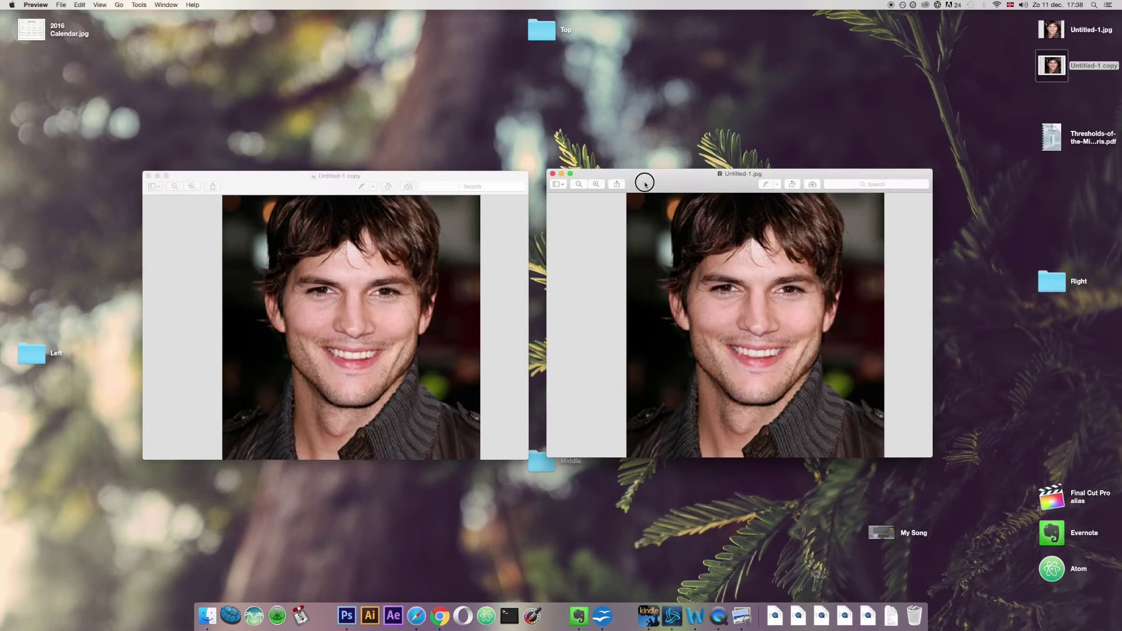
left_click(465, 178)
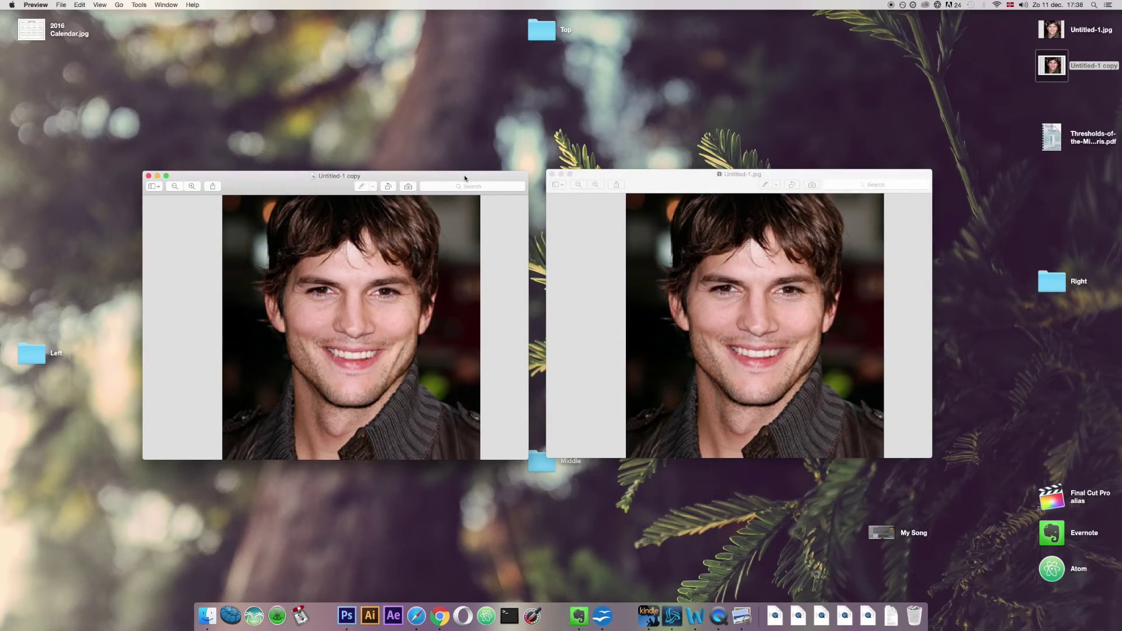